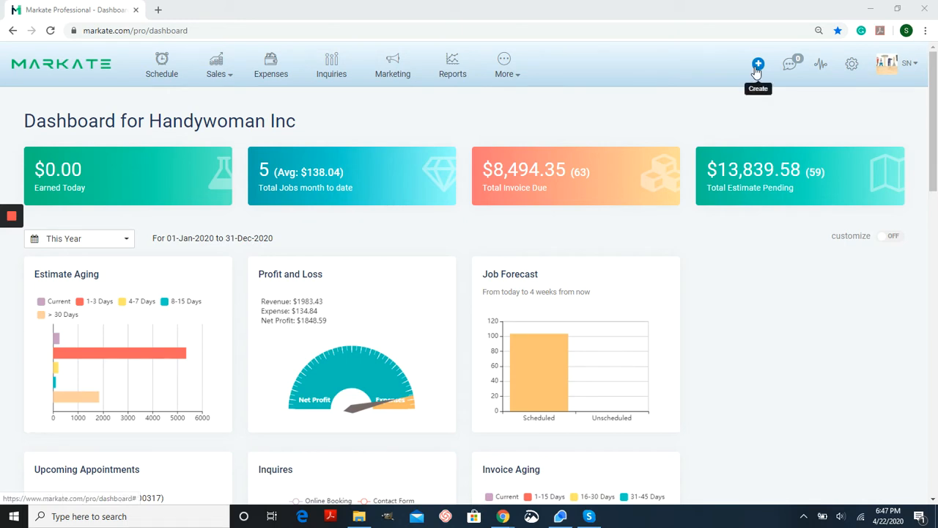
- Open the Work Orders list and start a new work order
click(758, 64)
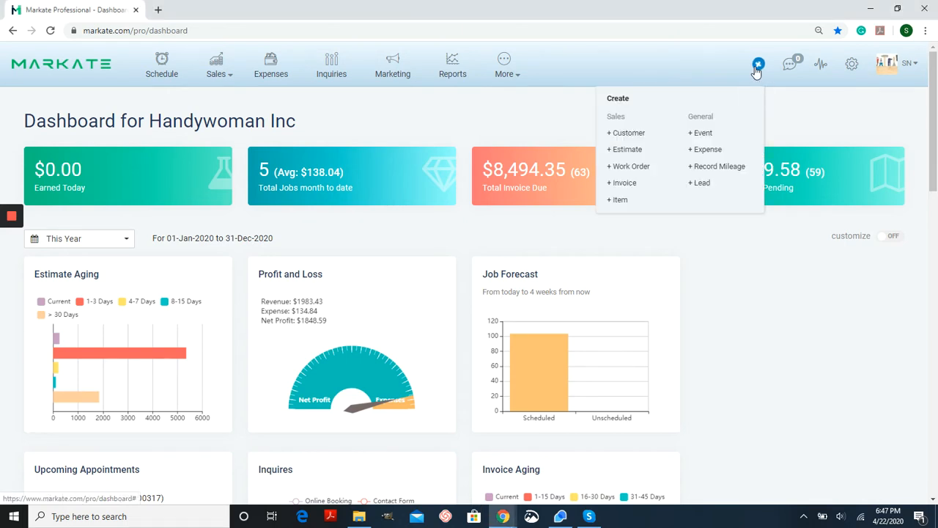
click(573, 132)
click(218, 75)
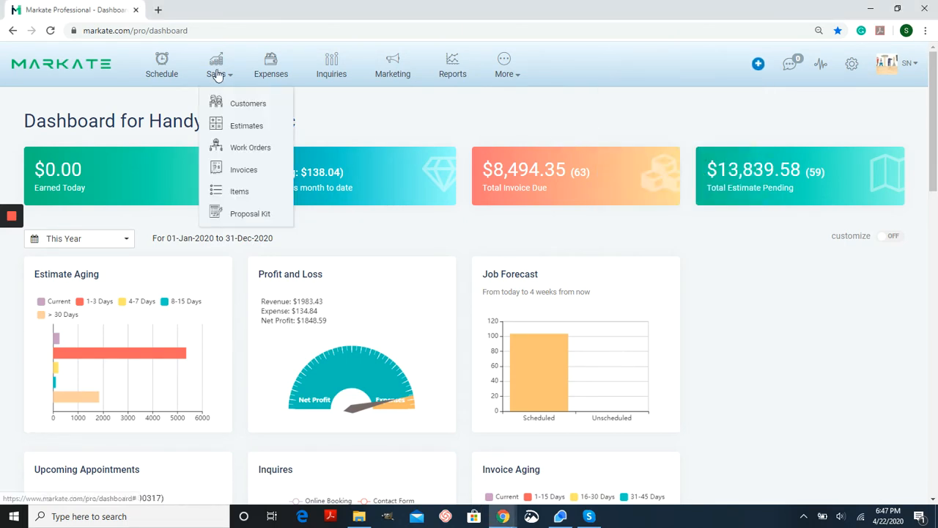
click(220, 147)
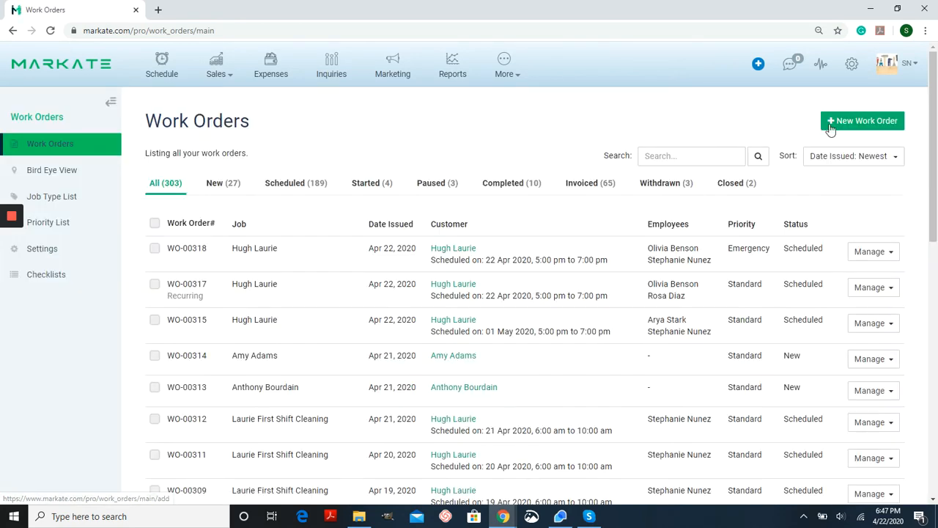
click(835, 126)
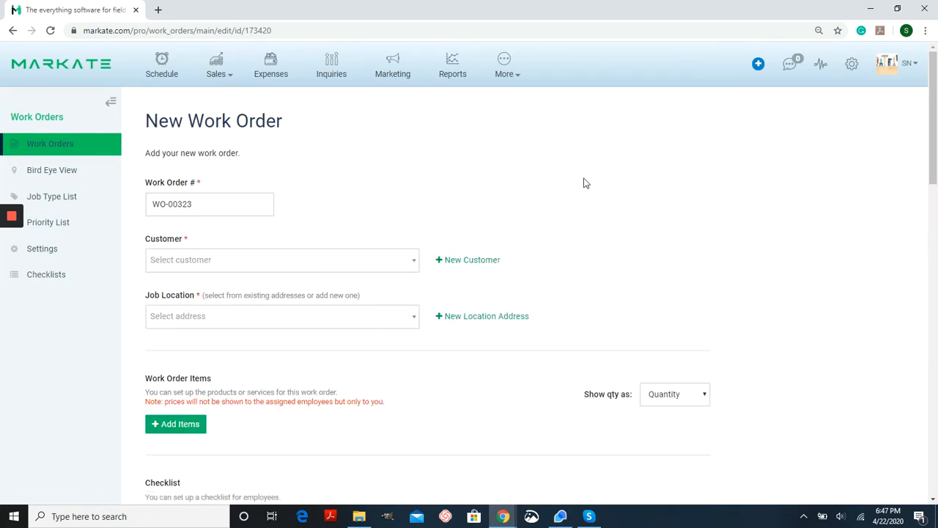
scroll(525, 205, down, 1)
scroll(525, 205, down, 1)
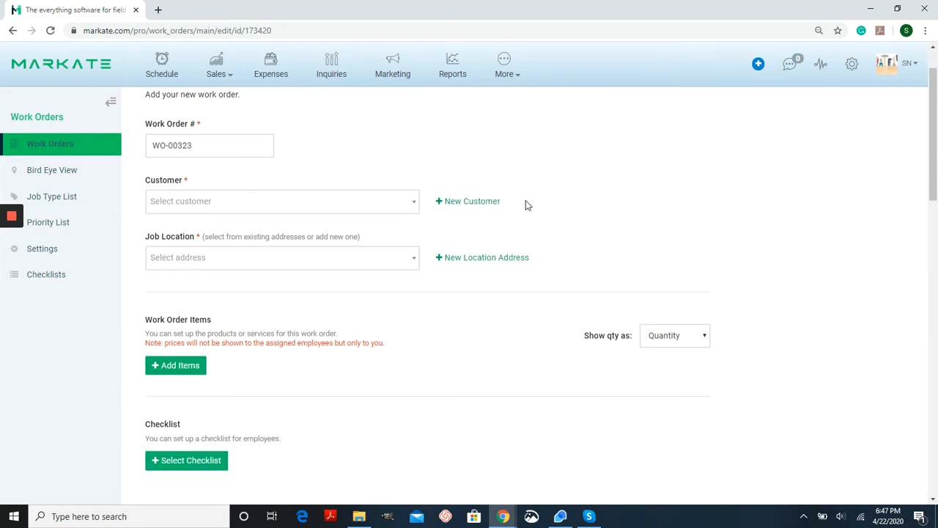
click(485, 208)
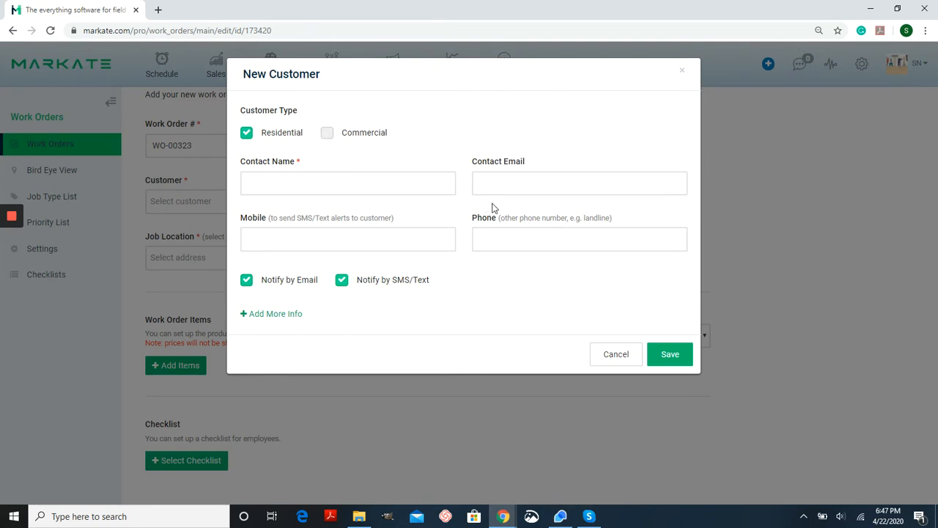
click(669, 356)
click(755, 208)
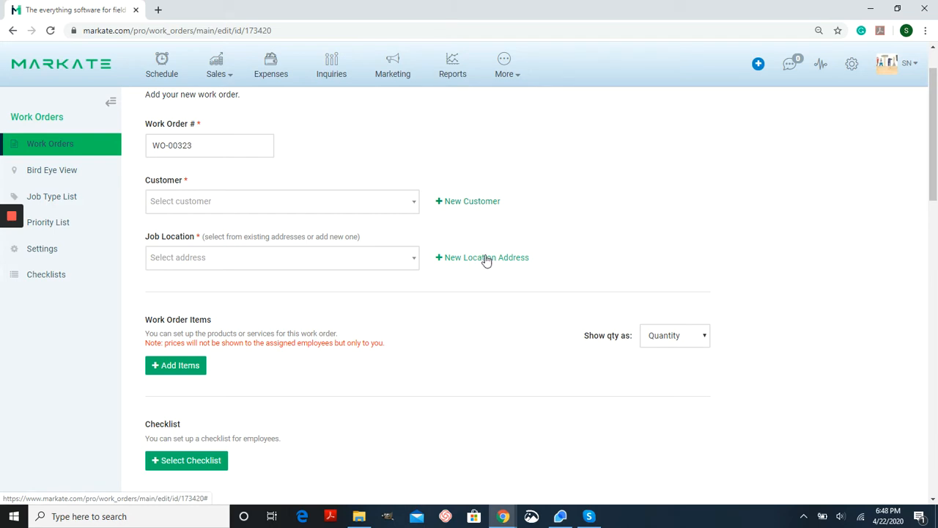
- Choose an existing customer for the work order from the customer list
click(278, 206)
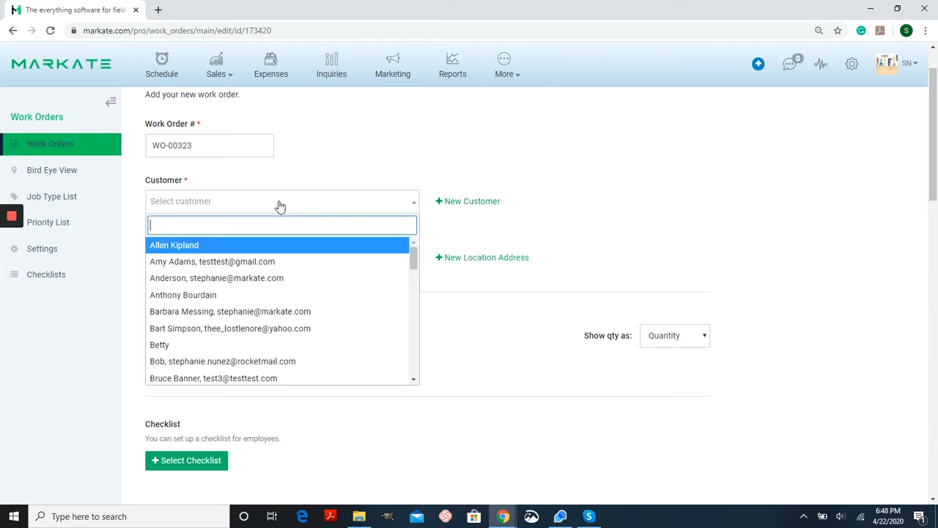
text(jo)
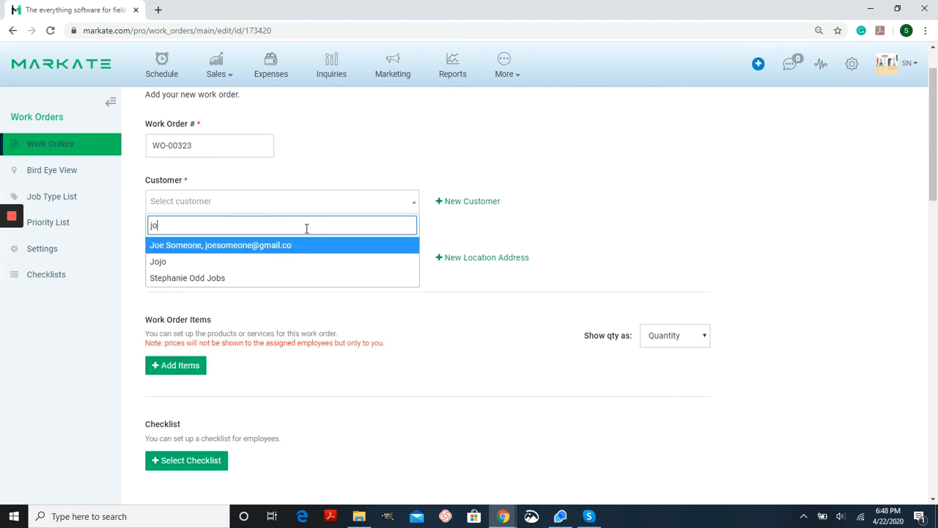
click(382, 189)
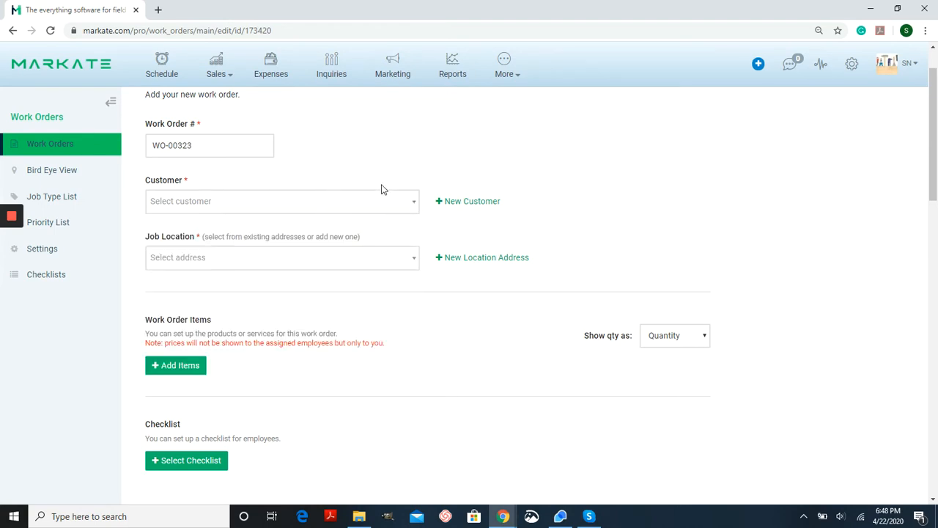
click(412, 206)
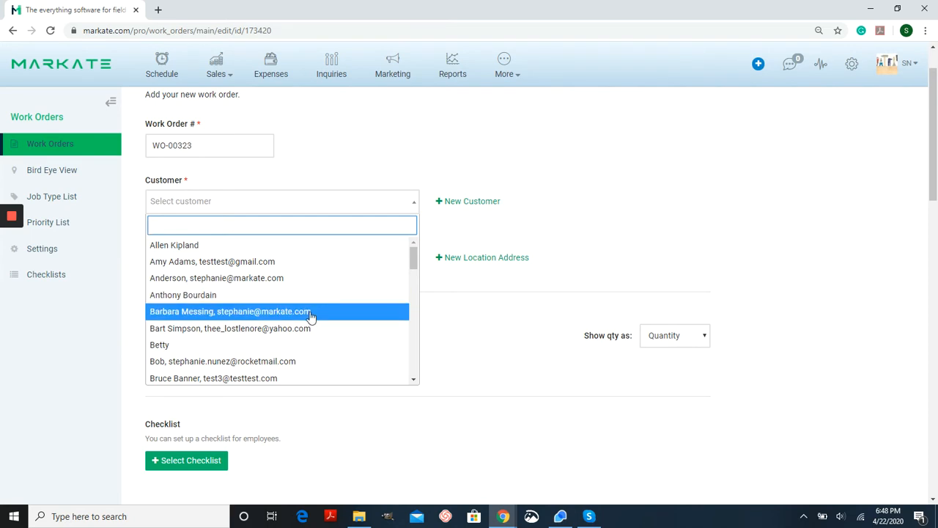
click(310, 317)
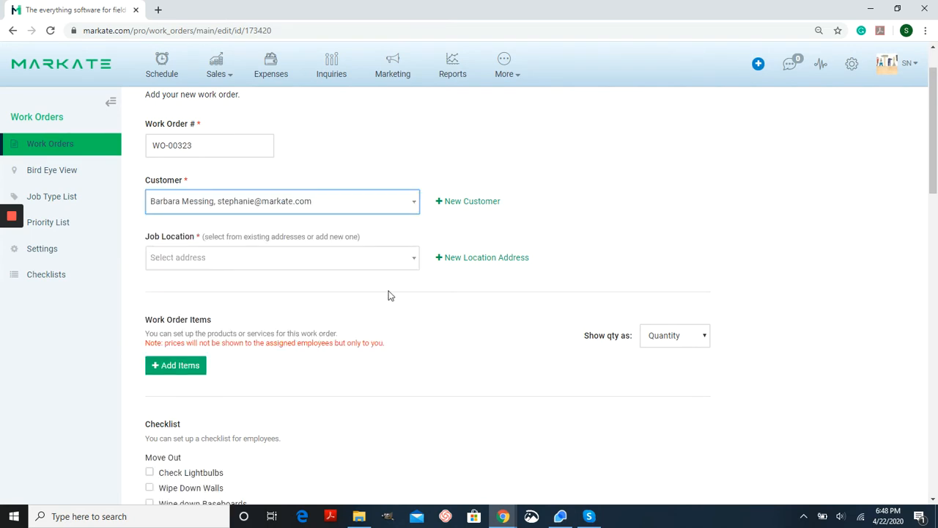
- Choose one of the customer's saved addresses as the job location
click(392, 265)
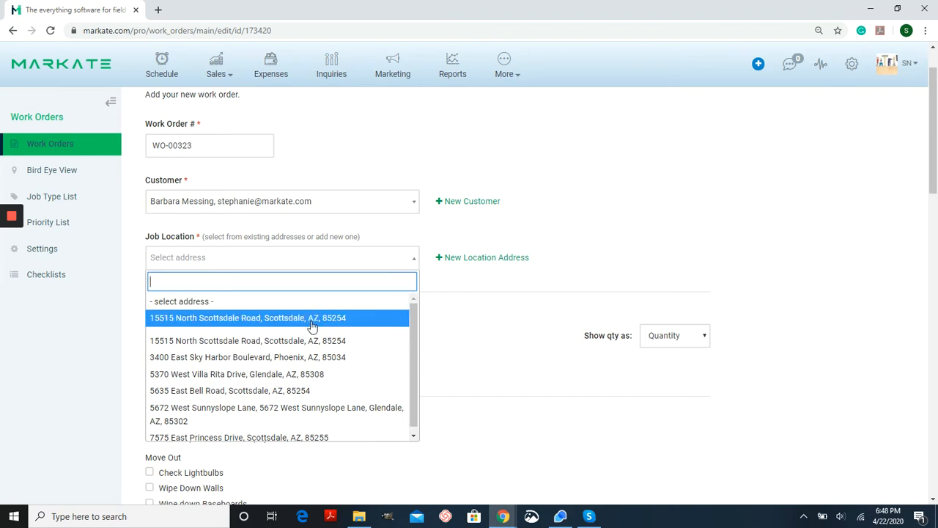
click(280, 358)
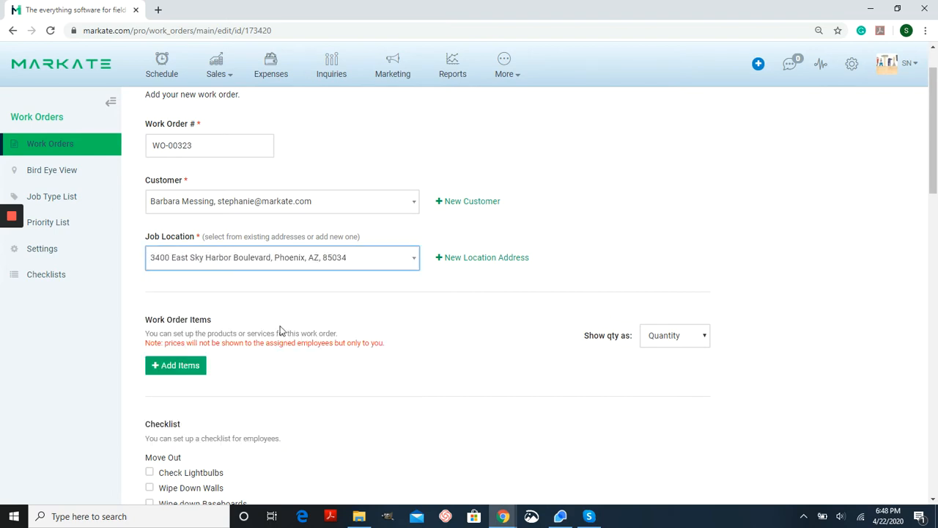
click(457, 288)
- Check the quantity display options and add an item line to the work order items
scroll(458, 289, down, 1)
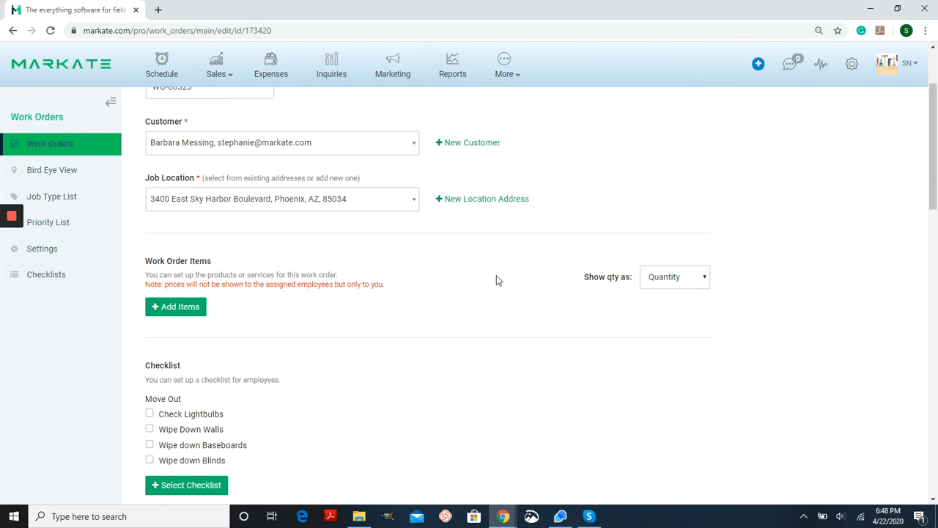
click(707, 277)
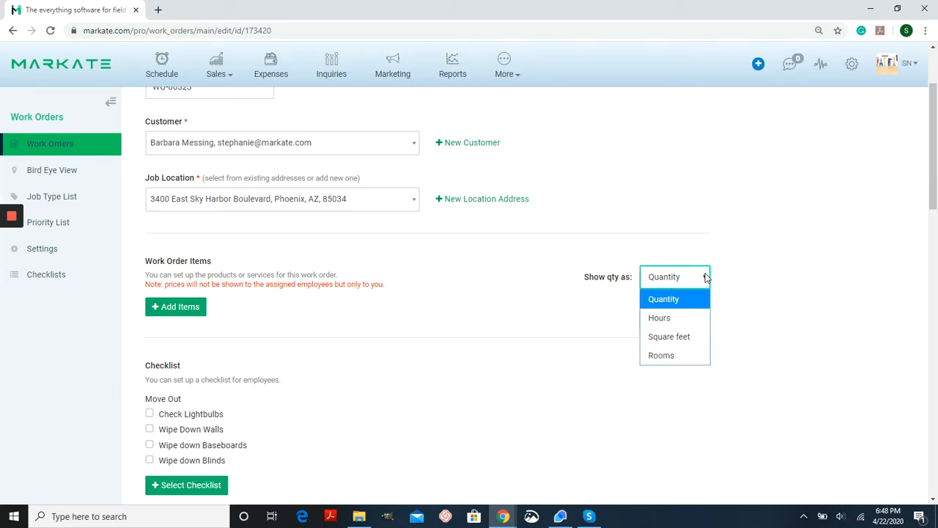
click(705, 277)
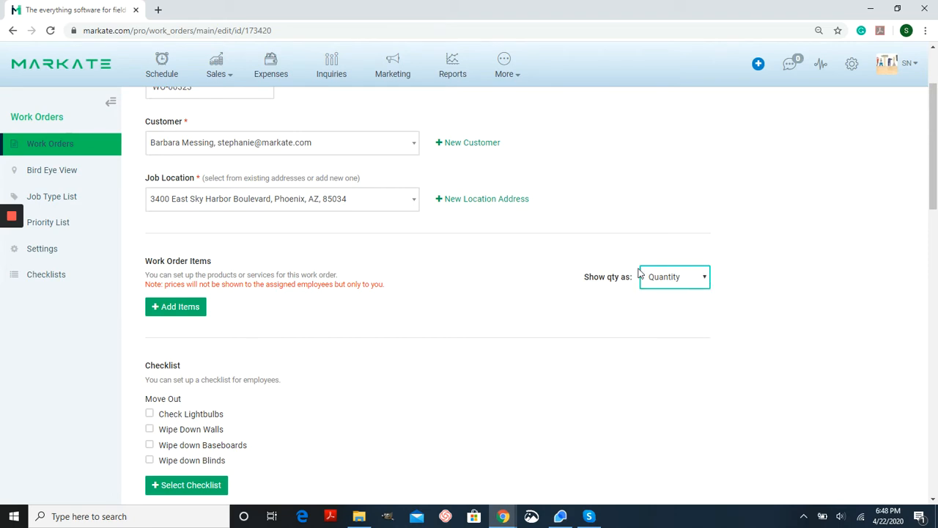
click(174, 308)
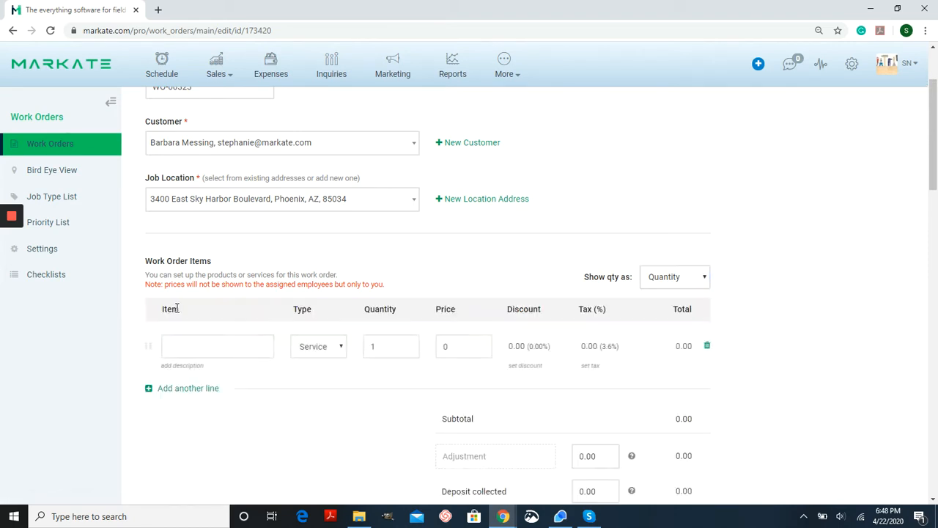
- Set the first item to window washing by searching the item list for 'wa'
scroll(125, 332, down, 1)
scroll(125, 332, down, 1)
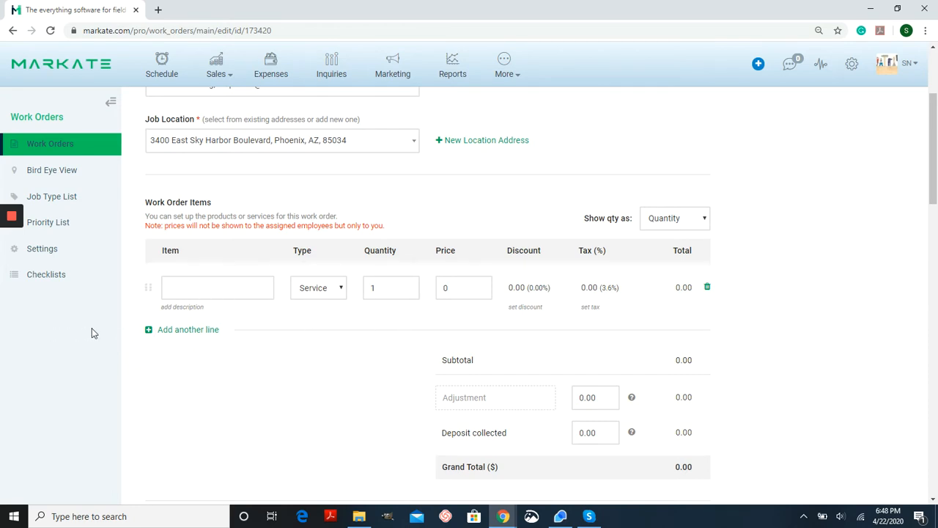
click(226, 287)
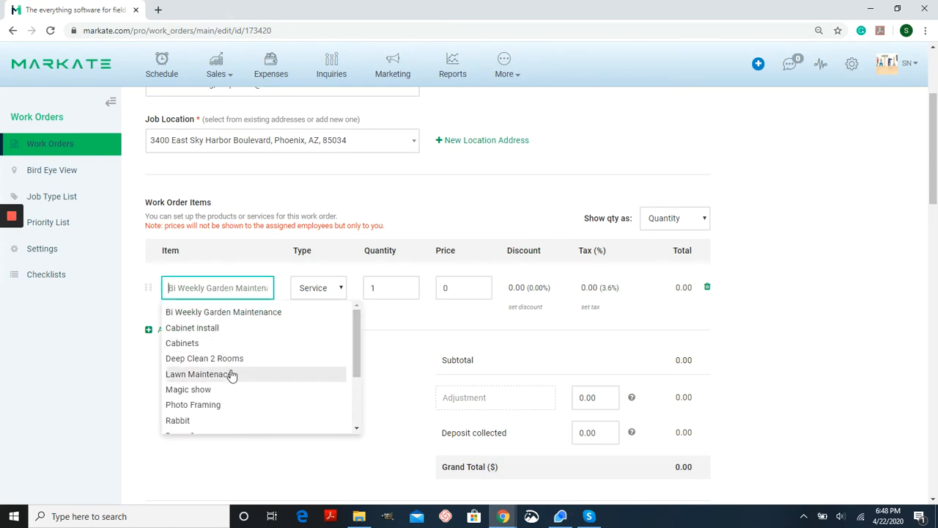
text(wa)
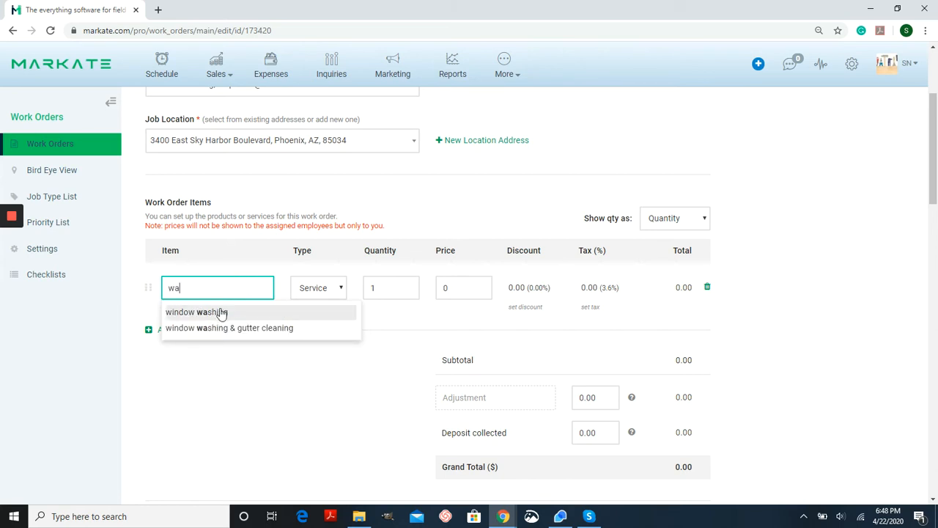
click(220, 311)
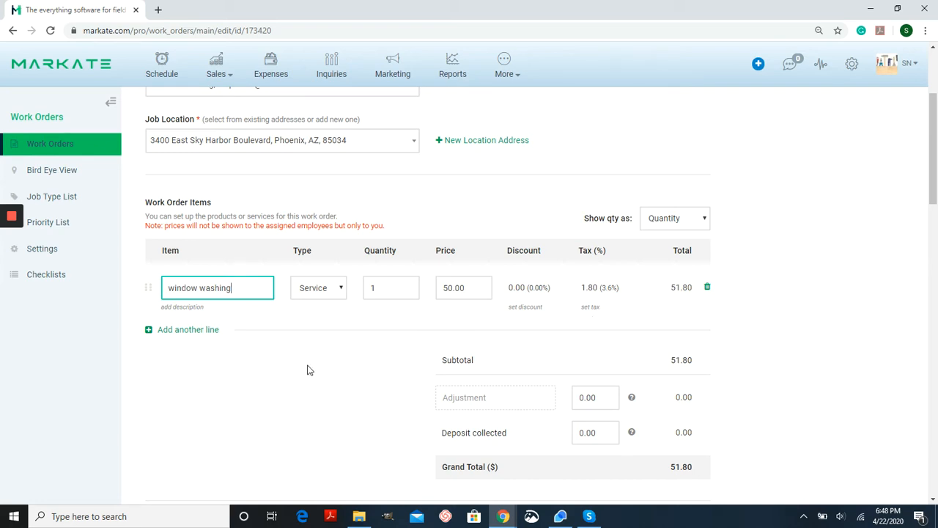
click(194, 329)
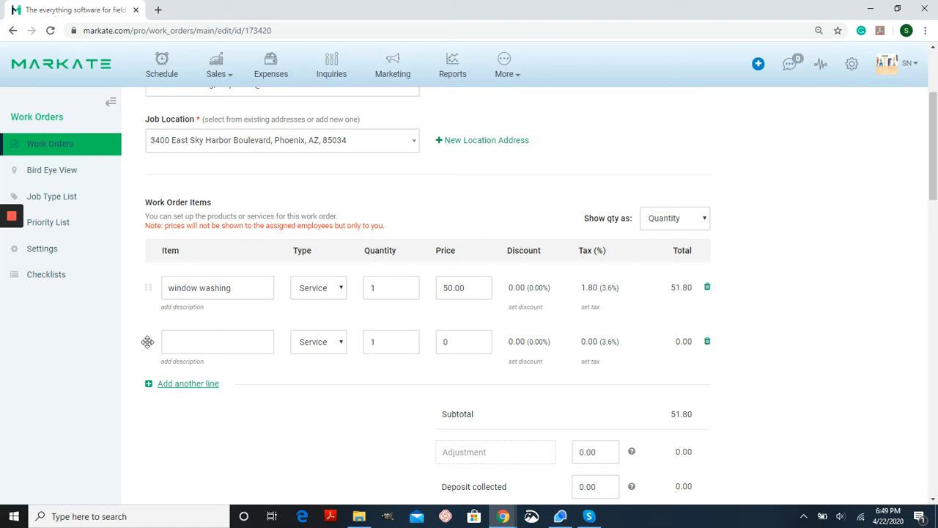
mouse_move(147, 341)
mouse_down()
mouse_move(142, 278)
mouse_move(142, 358)
mouse_move(142, 339)
mouse_up()
click(708, 343)
- Add the selected Move Out checklist to the work order
scroll(780, 314, down, 2)
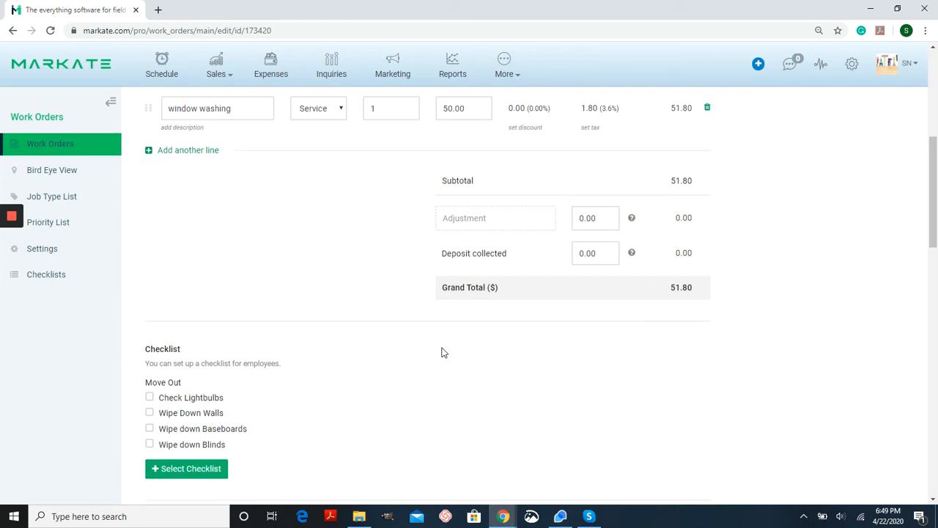
scroll(411, 349, down, 1)
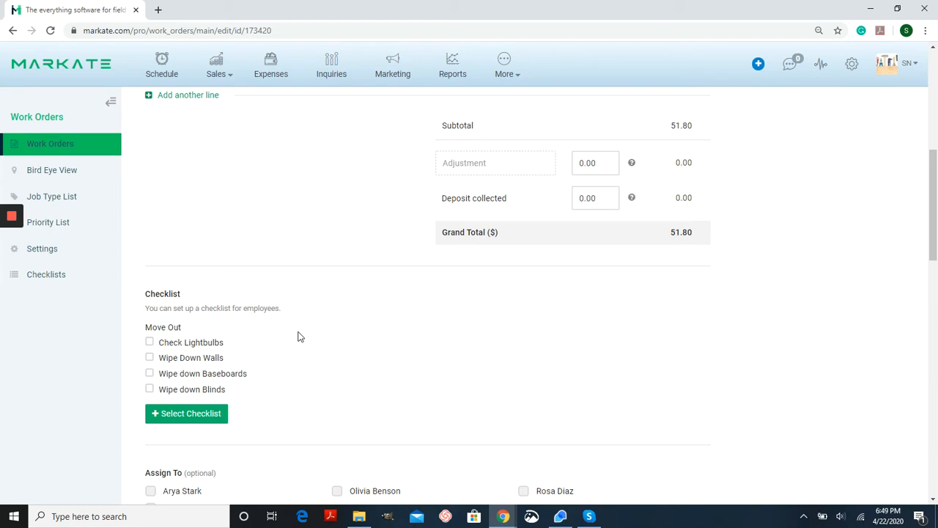
click(216, 421)
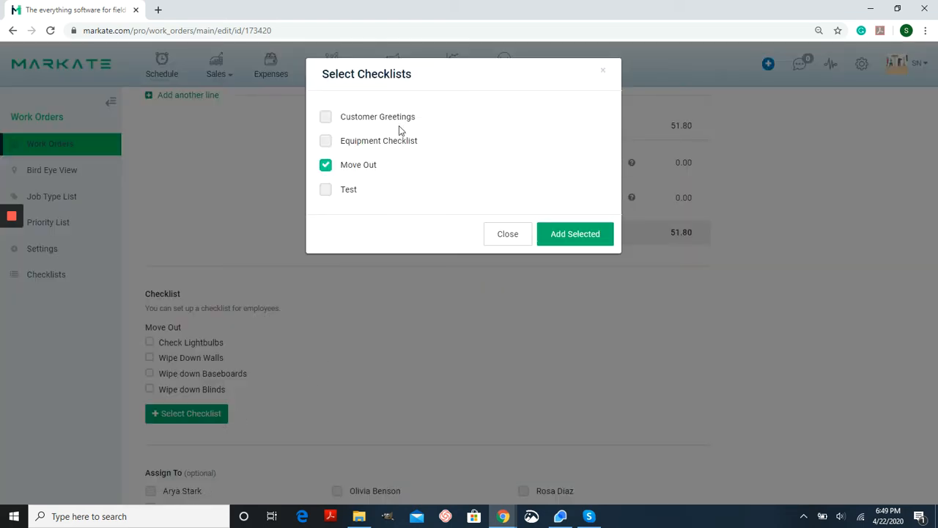
click(574, 233)
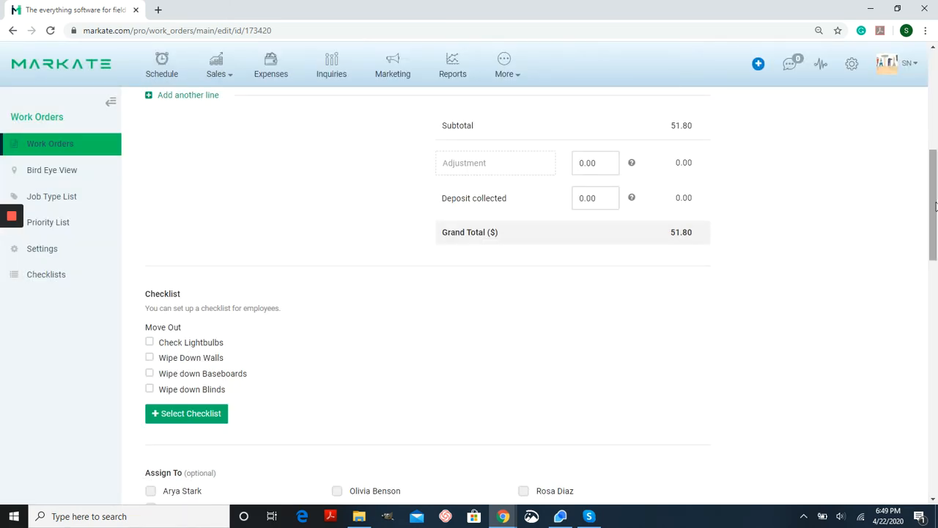
- Save the new work order
mouse_move(933, 207)
mouse_down()
mouse_move(922, 275)
mouse_move(934, 206)
mouse_up()
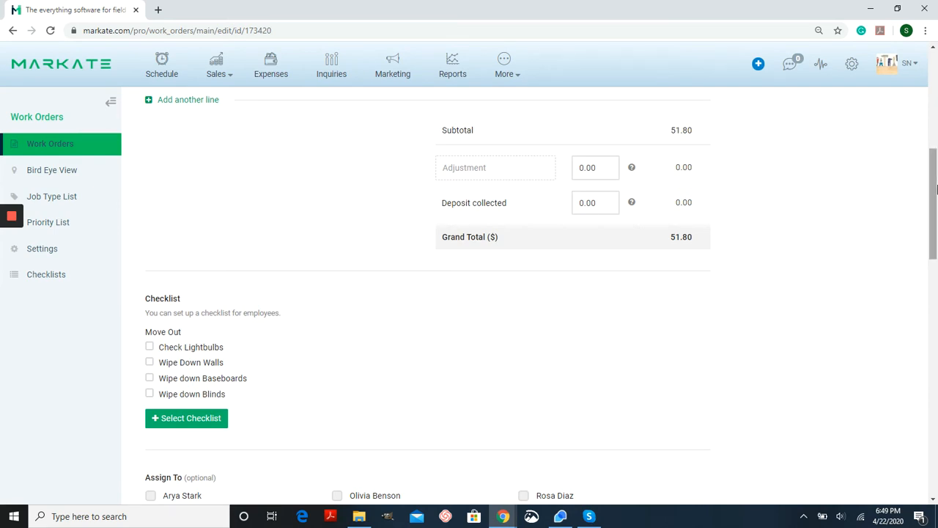
drag(931, 210, 928, 453)
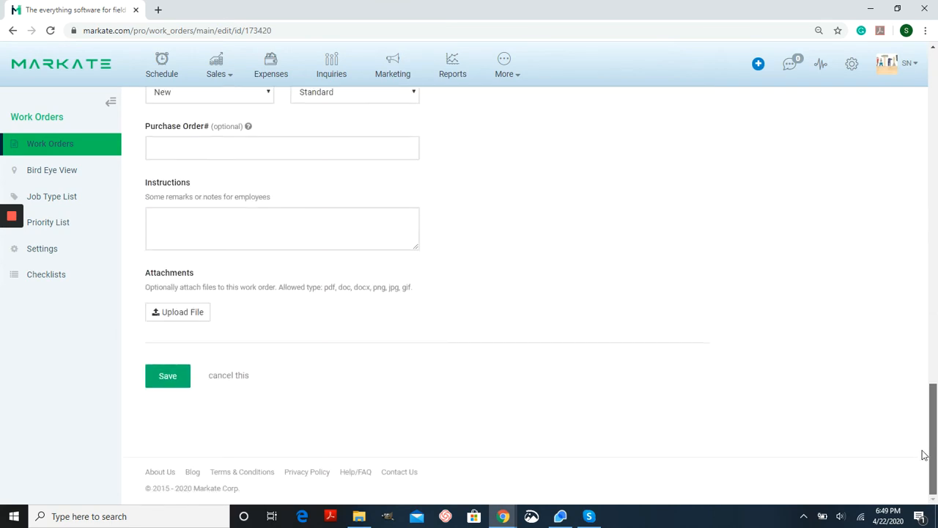
click(154, 382)
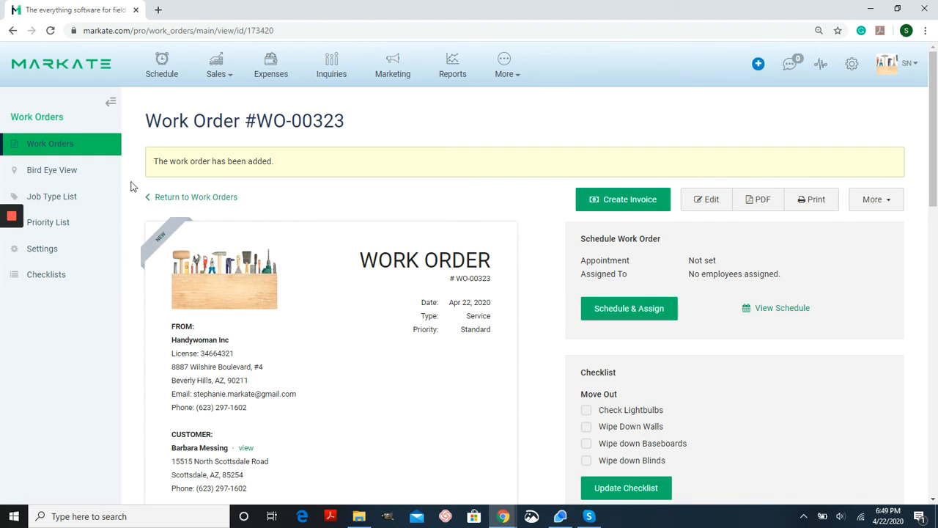
- Open work order WO-00323 for editing and assign it to the owner and Olivia Benson
click(51, 146)
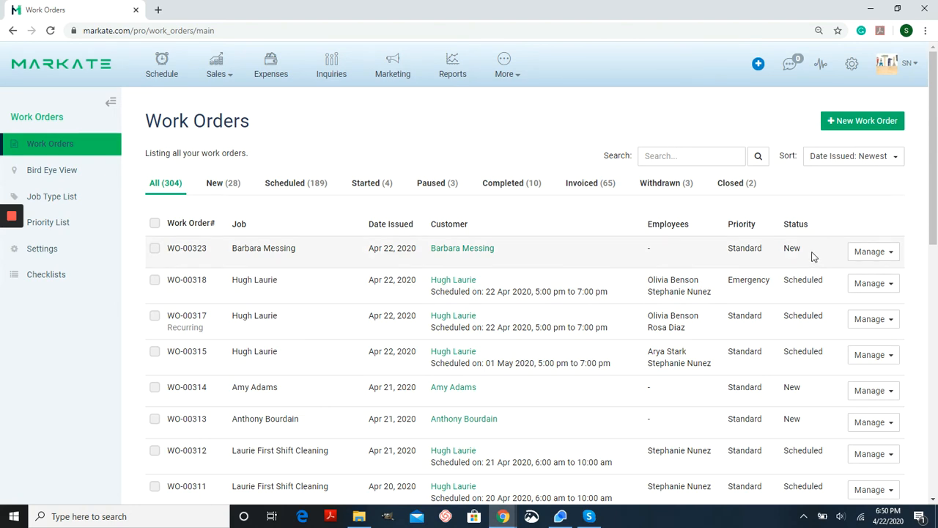
click(870, 252)
click(830, 288)
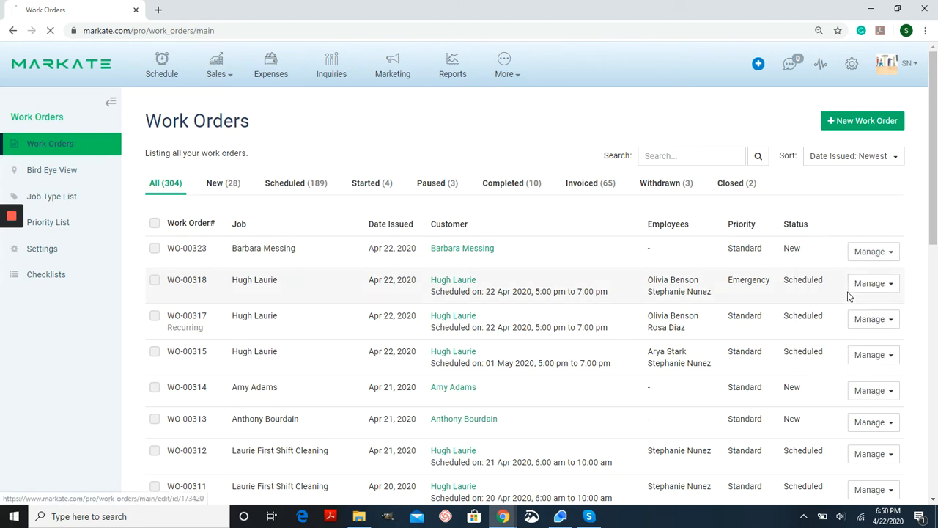
scroll(875, 220, down, 5)
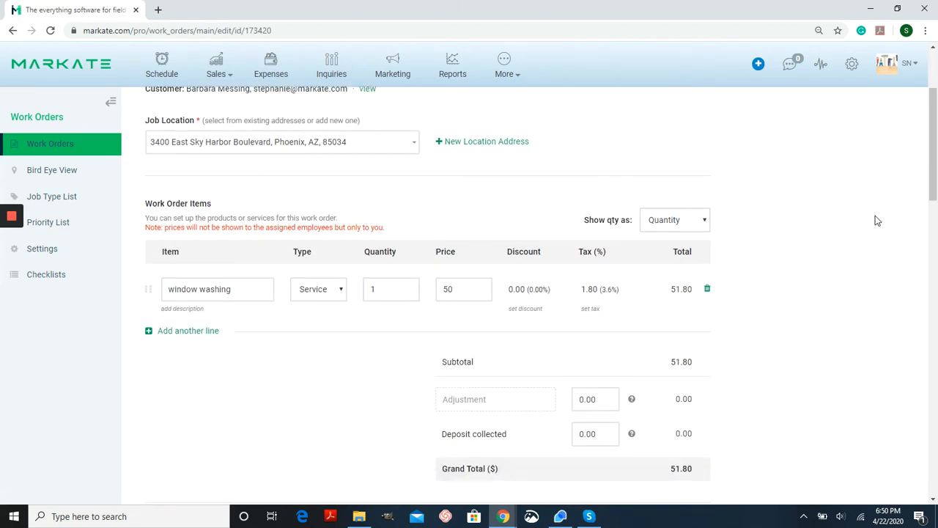
scroll(878, 221, down, 3)
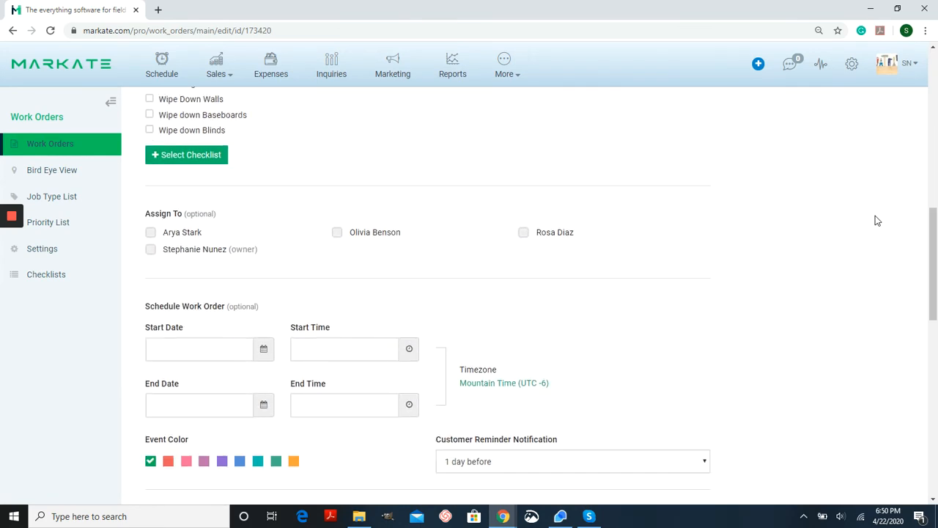
scroll(877, 220, down, 1)
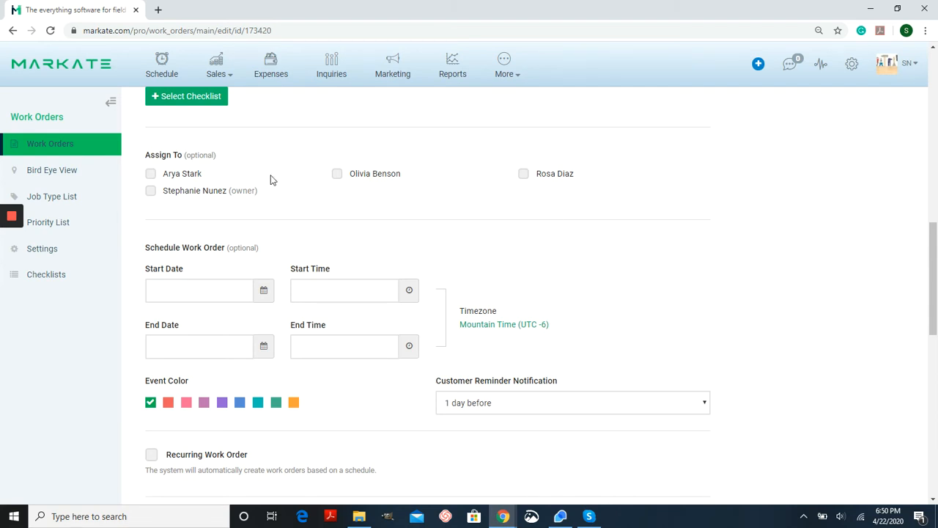
click(178, 197)
click(357, 176)
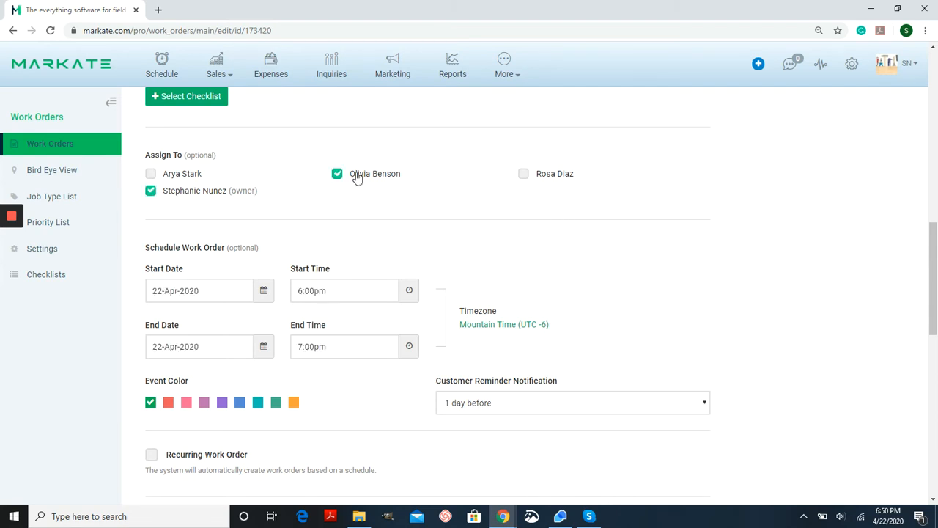
- Set the work order's end time to 8:00pm
scroll(781, 271, down, 2)
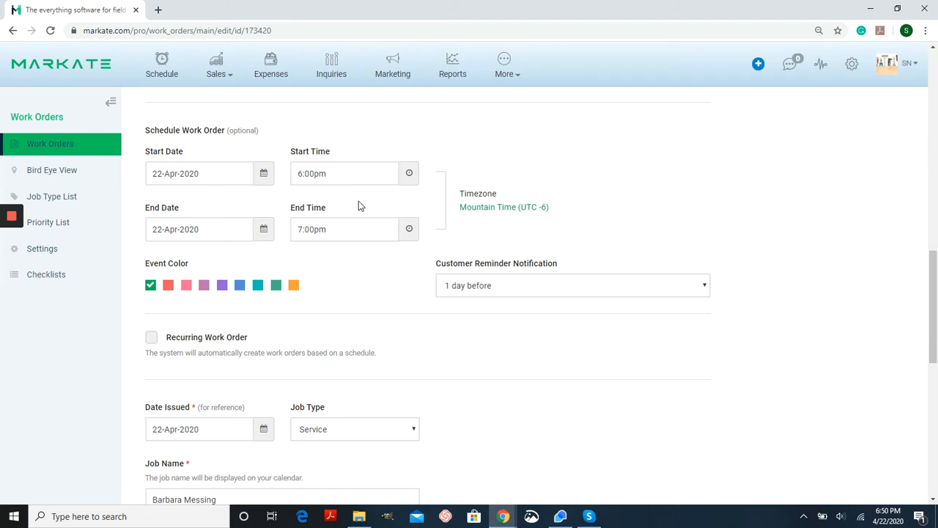
click(408, 230)
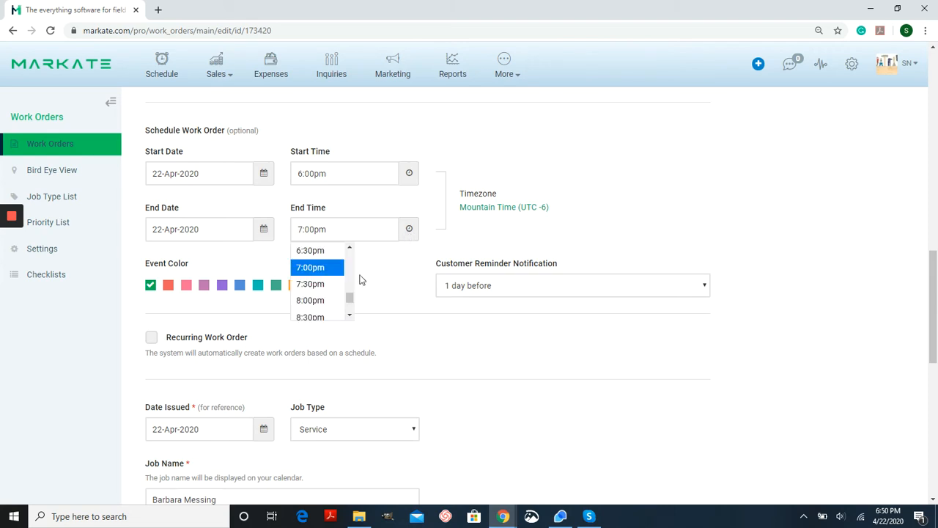
click(326, 300)
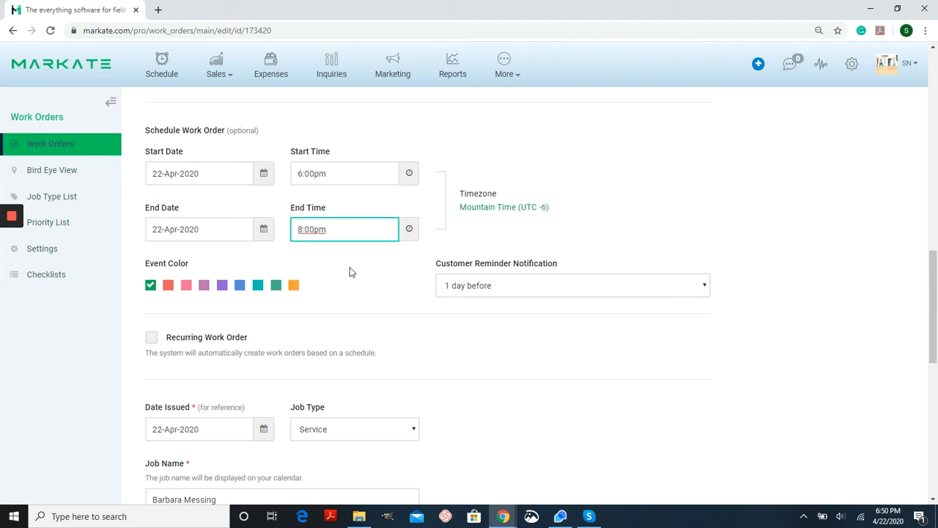
- Review the customer reminder notification options
click(349, 268)
click(637, 287)
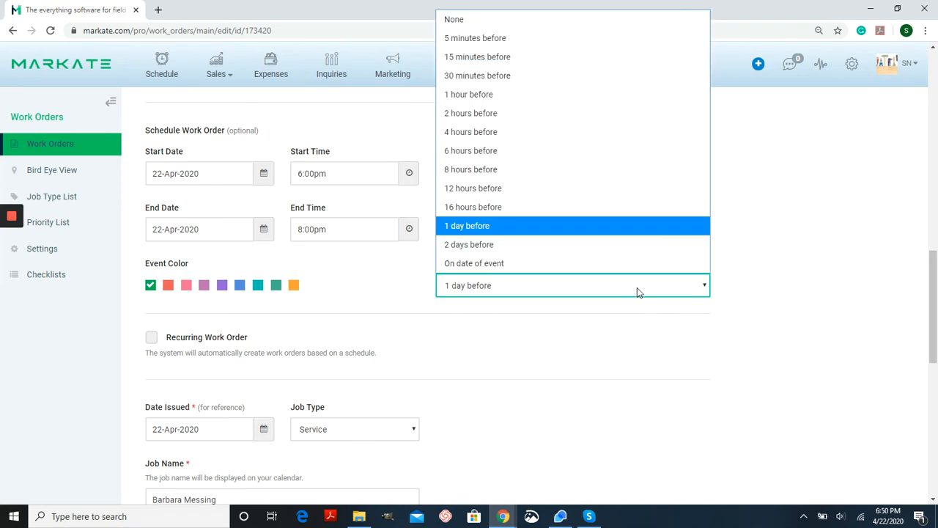
click(637, 287)
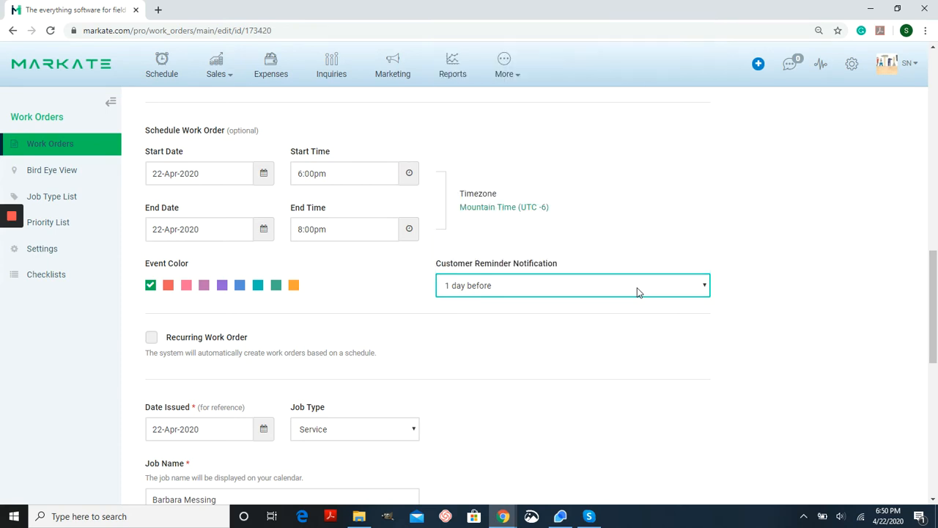
click(495, 335)
scroll(471, 334, down, 1)
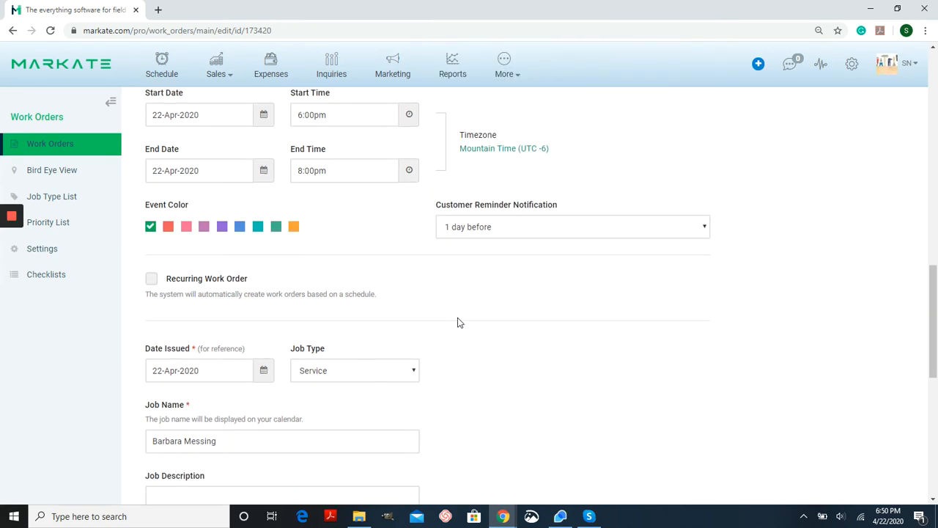
scroll(438, 272, down, 1)
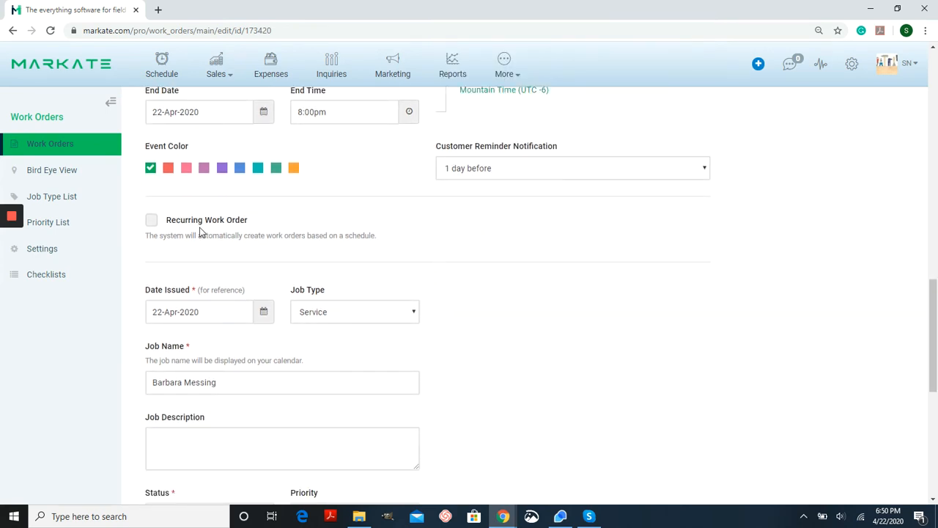
click(151, 223)
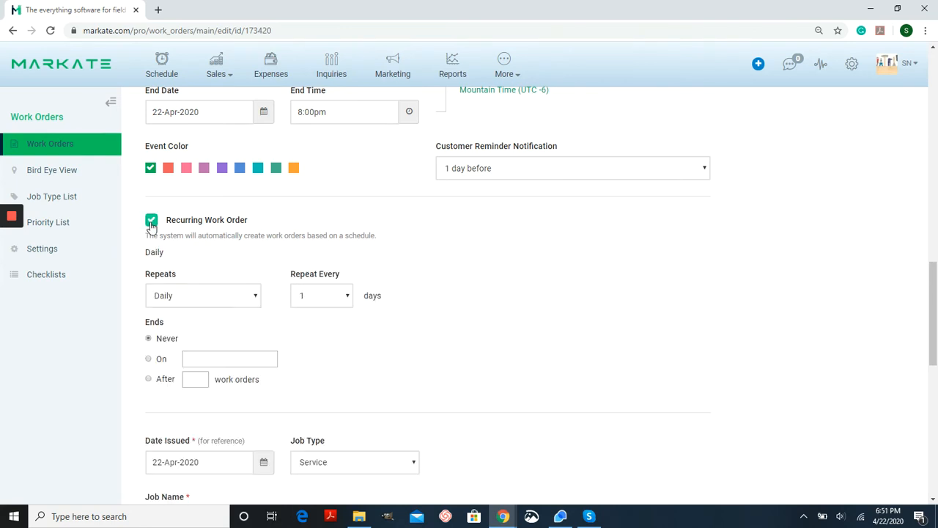
scroll(454, 276, down, 2)
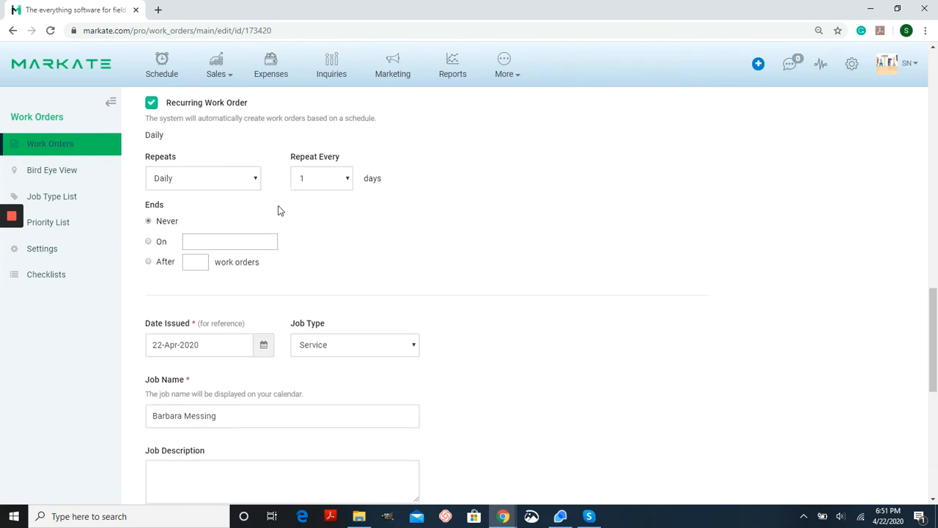
click(250, 183)
click(250, 184)
scroll(515, 250, down, 1)
click(344, 120)
scroll(324, 173, down, 3)
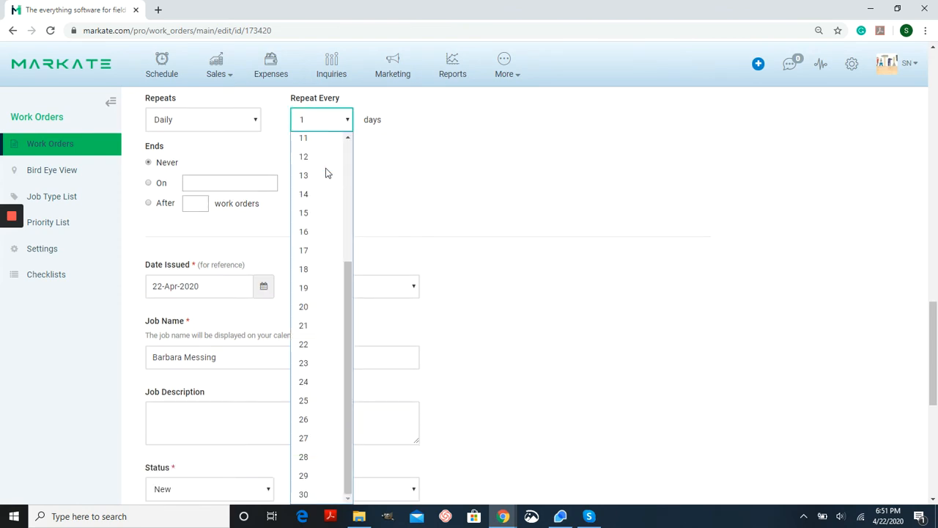
click(414, 173)
scroll(408, 220, up, 1)
scroll(408, 220, up, 2)
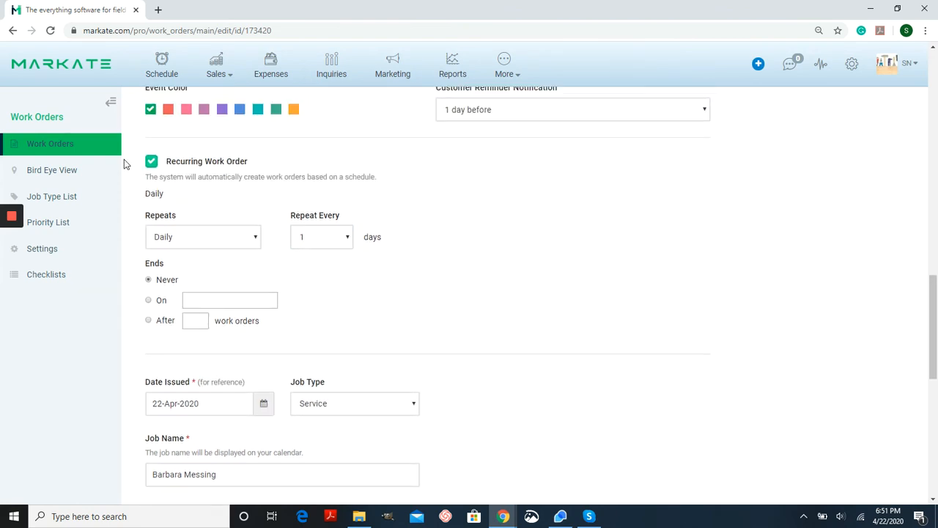
click(150, 161)
- Review the job type and priority options of the work order
scroll(534, 279, down, 1)
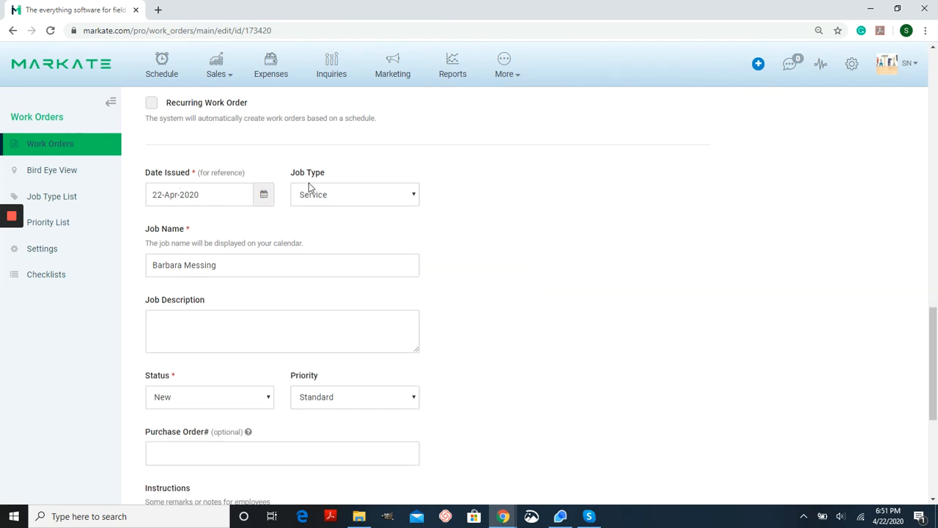
click(415, 195)
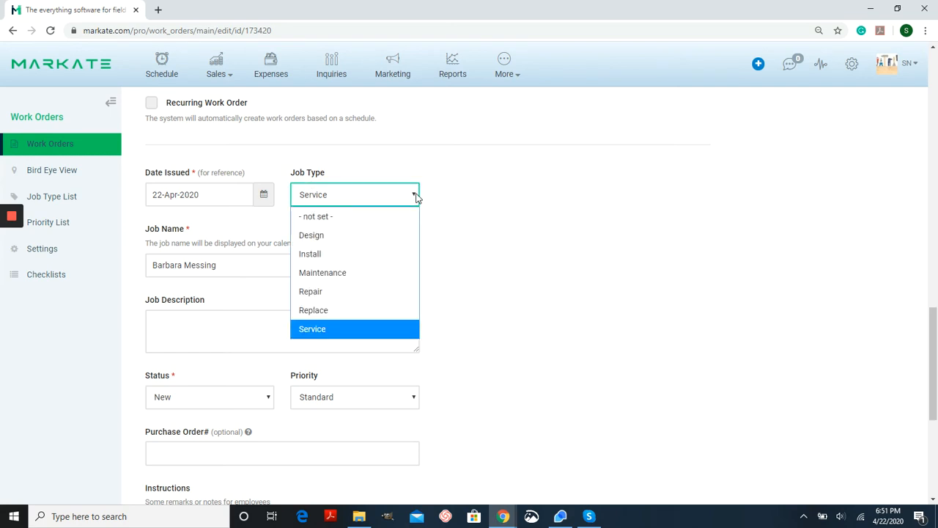
click(415, 195)
click(472, 199)
scroll(473, 199, down, 2)
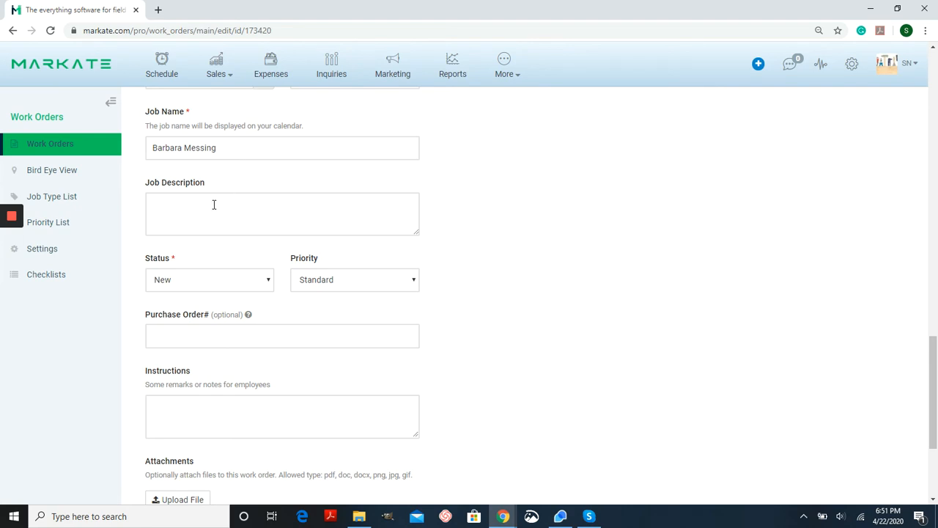
scroll(485, 214, down, 2)
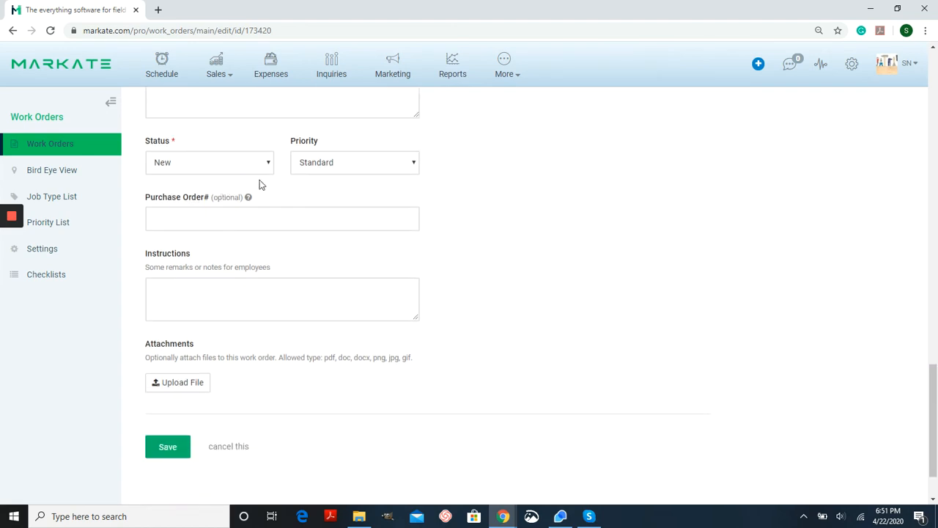
click(407, 169)
click(407, 169)
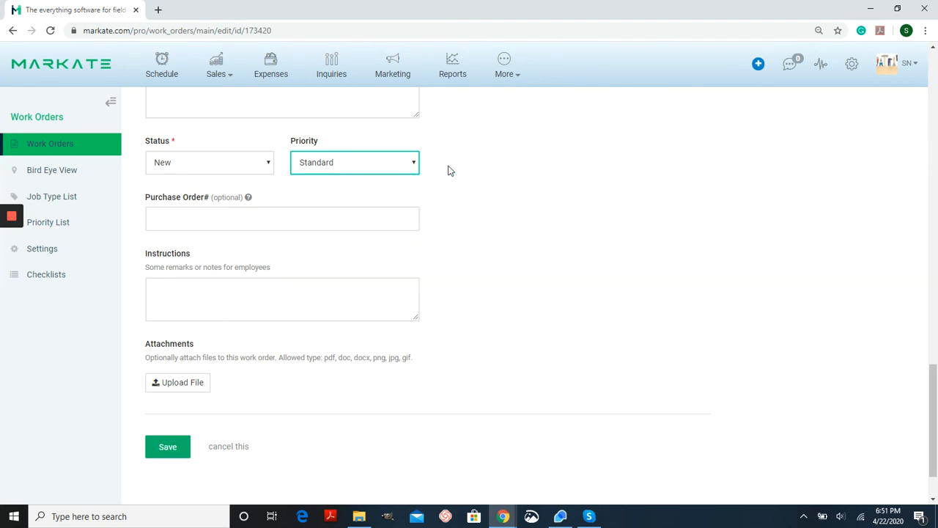
click(461, 170)
- Save the edited work order
scroll(460, 170, down, 1)
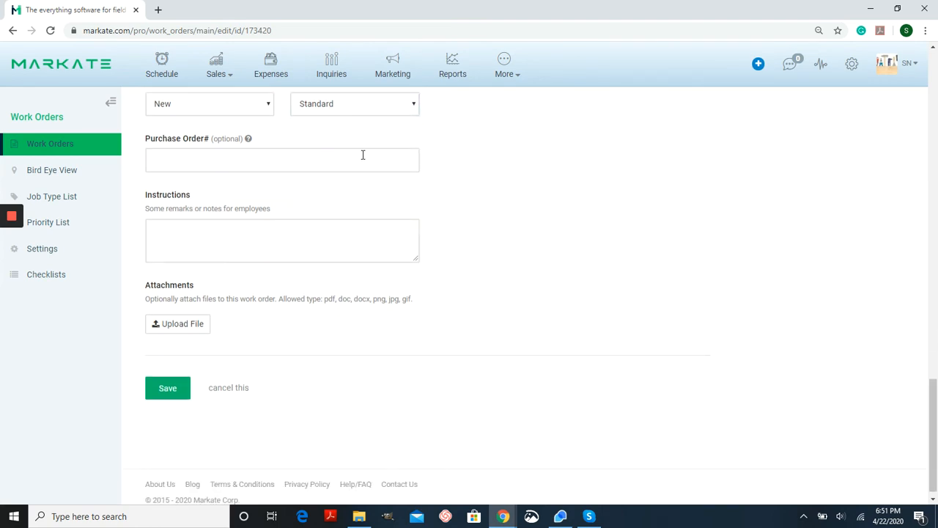
scroll(480, 166, down, 1)
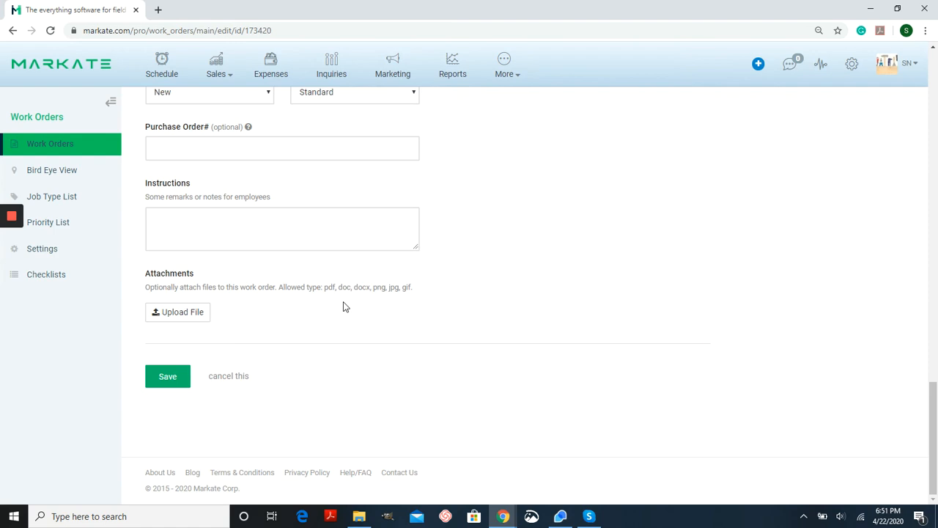
click(176, 382)
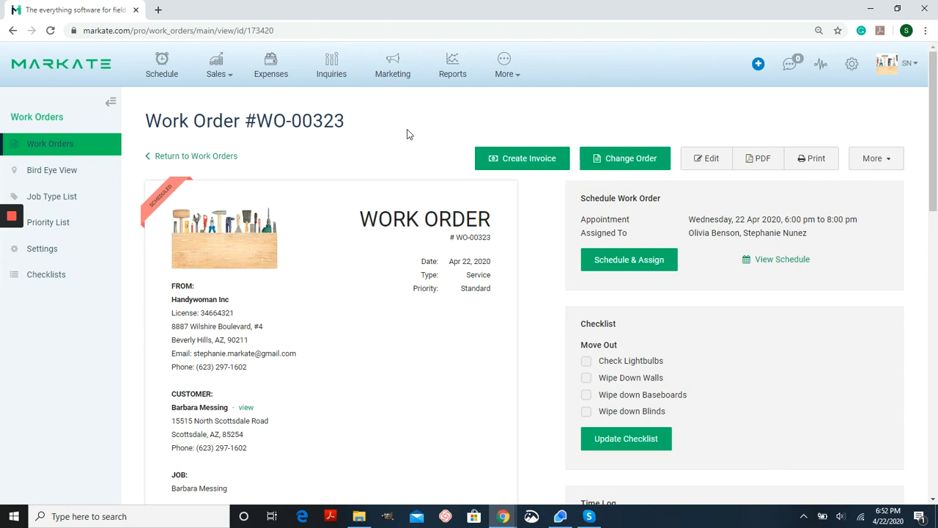
- In the May 2020 schedule, start scheduling existing work order Anthony Bourdain (#WO-00313) on 27 April 2020
click(166, 71)
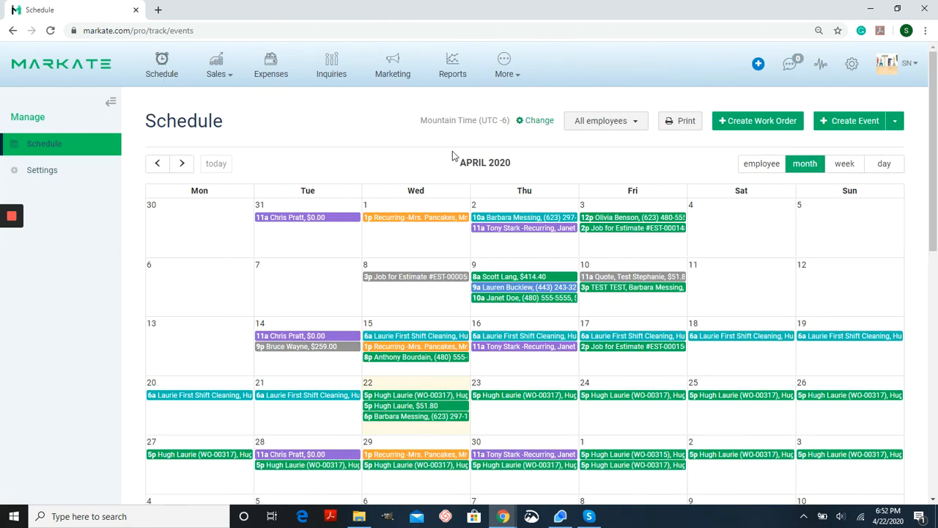
scroll(377, 149, down, 2)
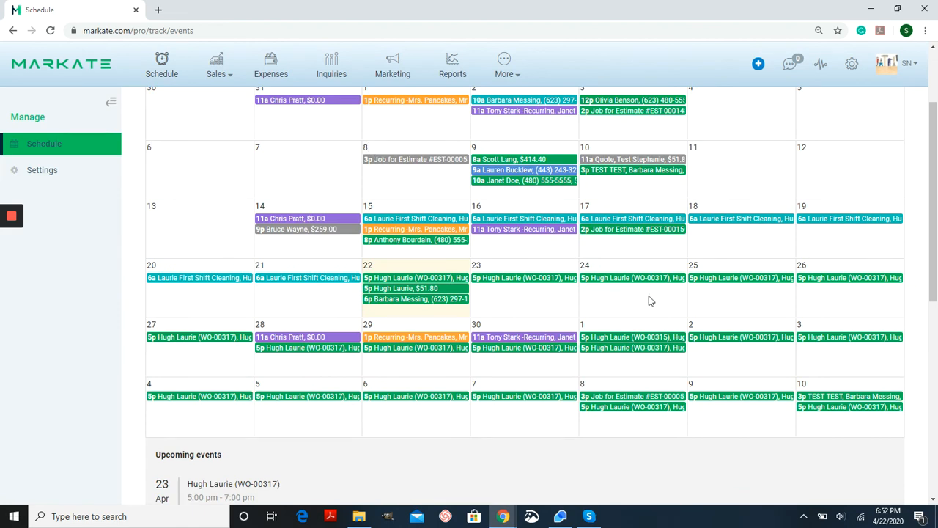
scroll(493, 130, up, 1)
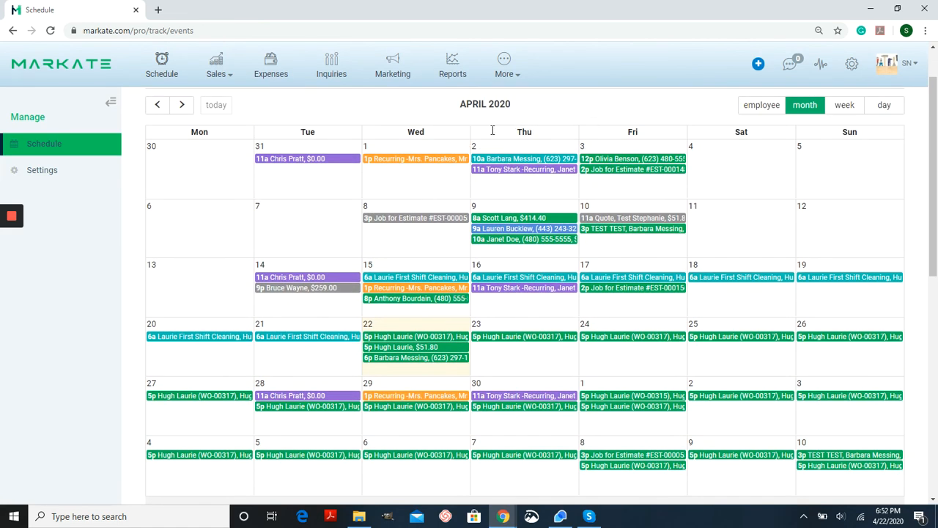
click(182, 105)
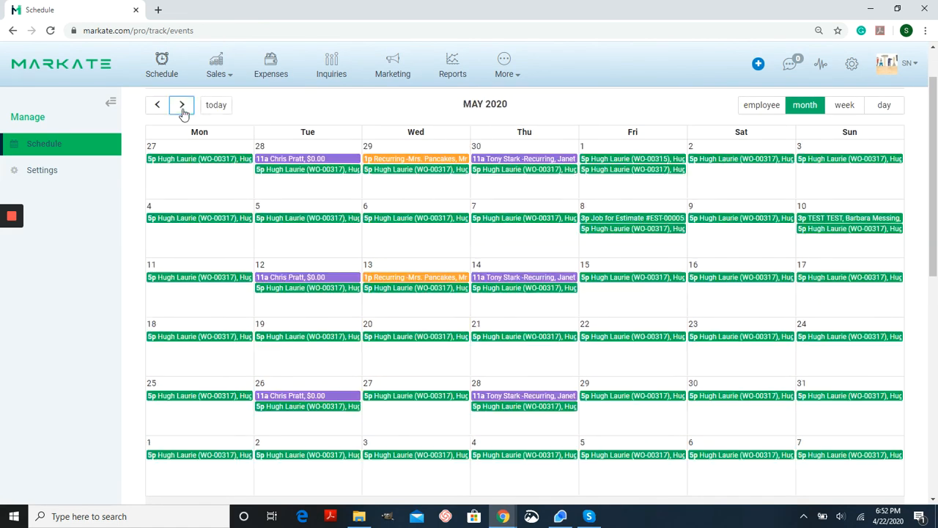
click(203, 182)
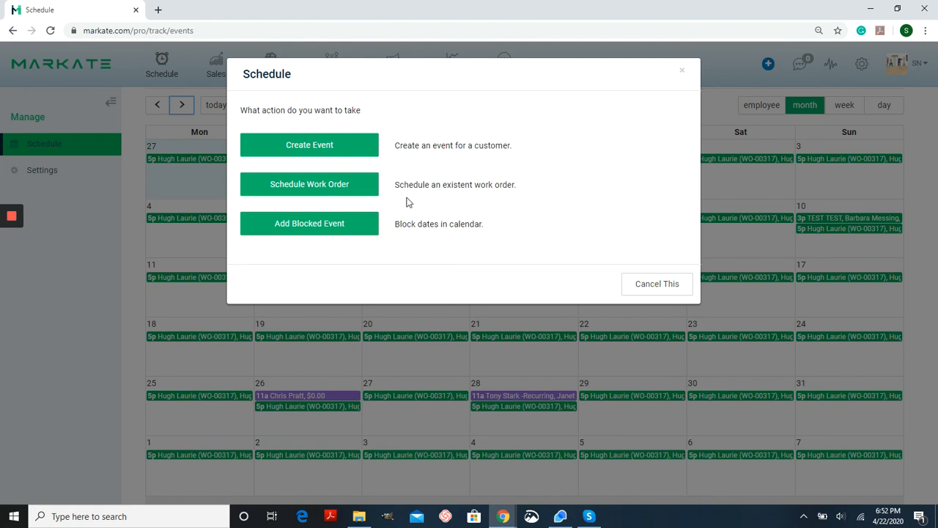
click(327, 192)
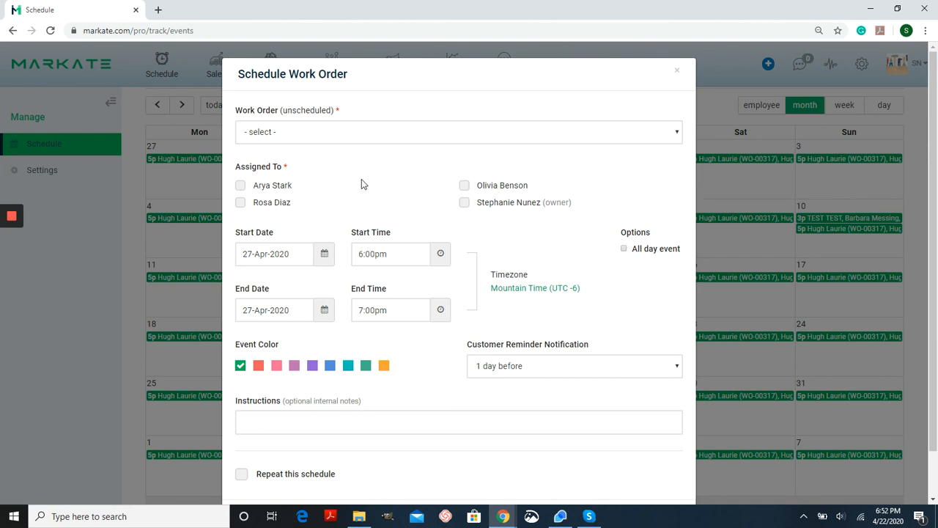
click(388, 131)
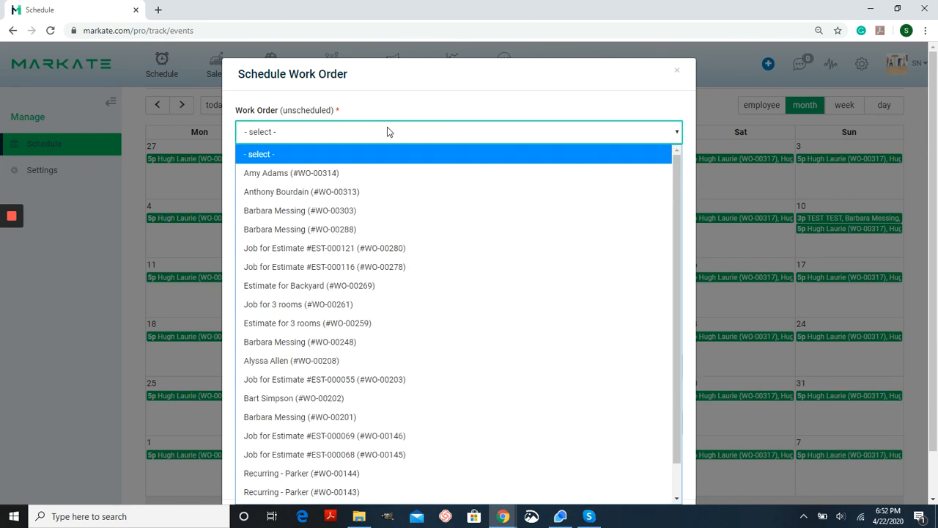
click(361, 194)
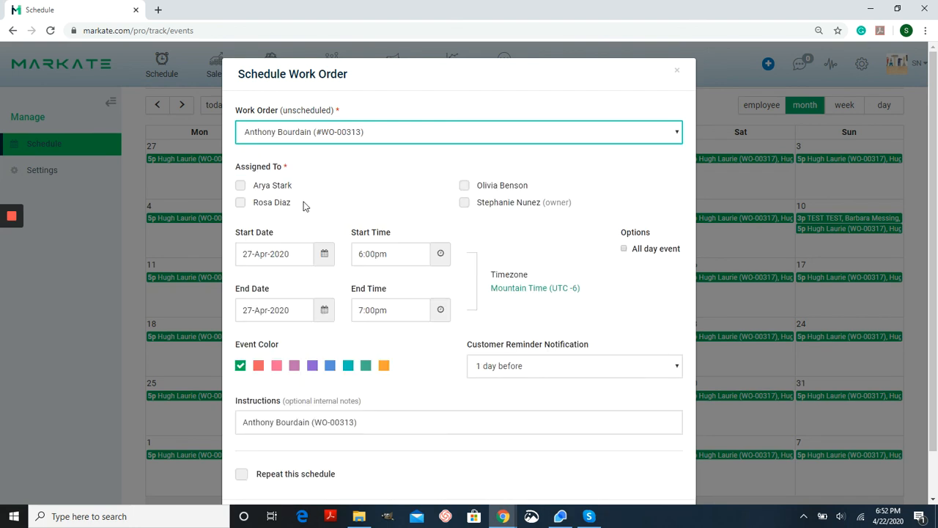
- Assign the appointment to Arya Stark, choose the blue event color, and confirm the schedule
click(276, 185)
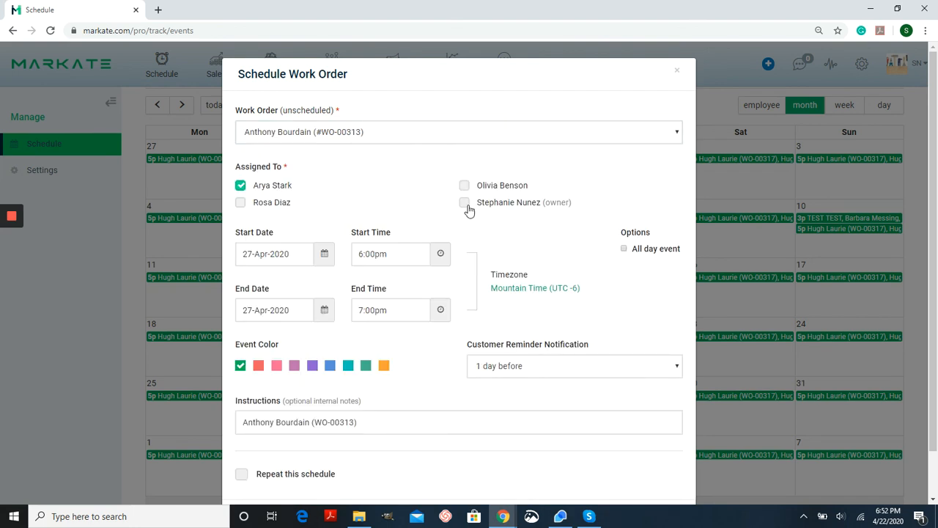
scroll(480, 211, down, 1)
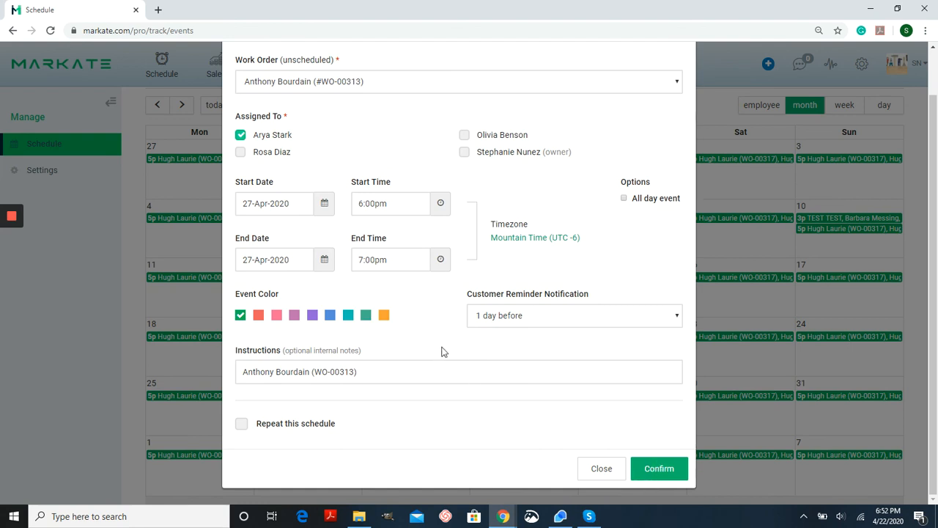
click(330, 315)
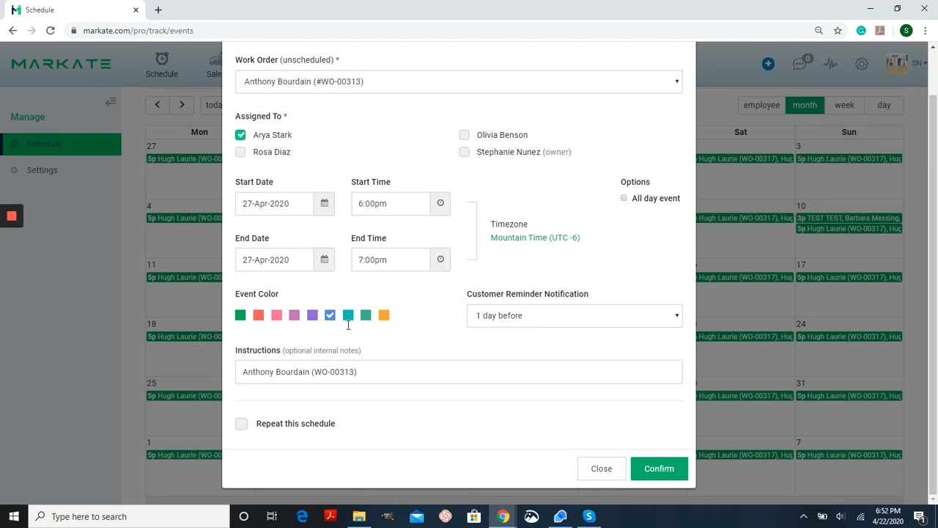
click(679, 470)
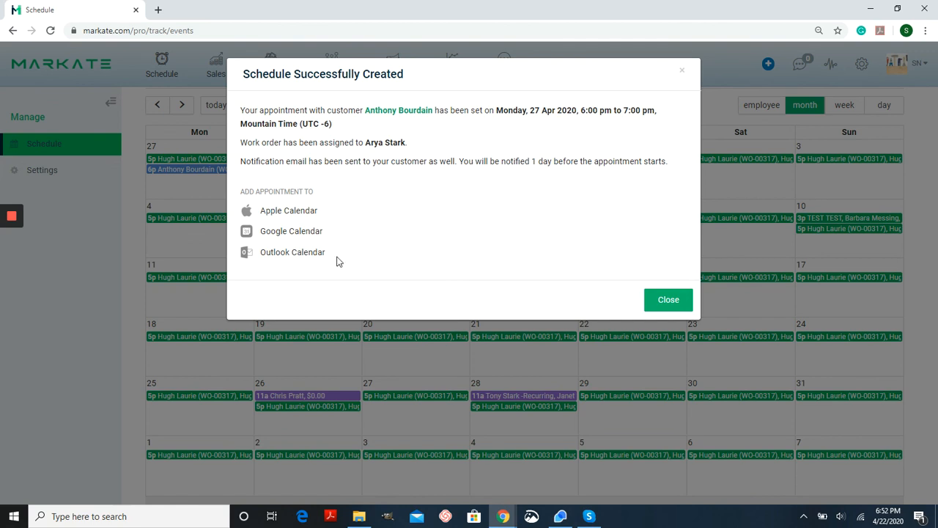
click(668, 300)
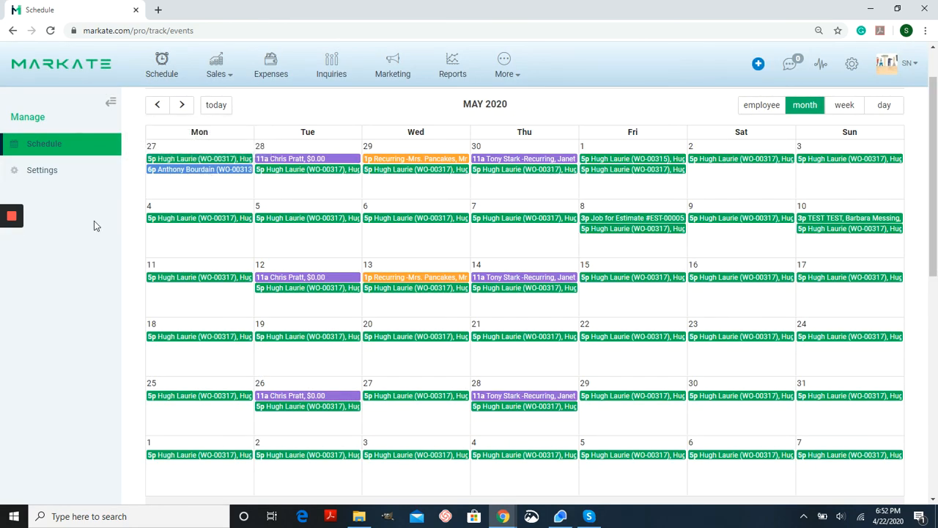